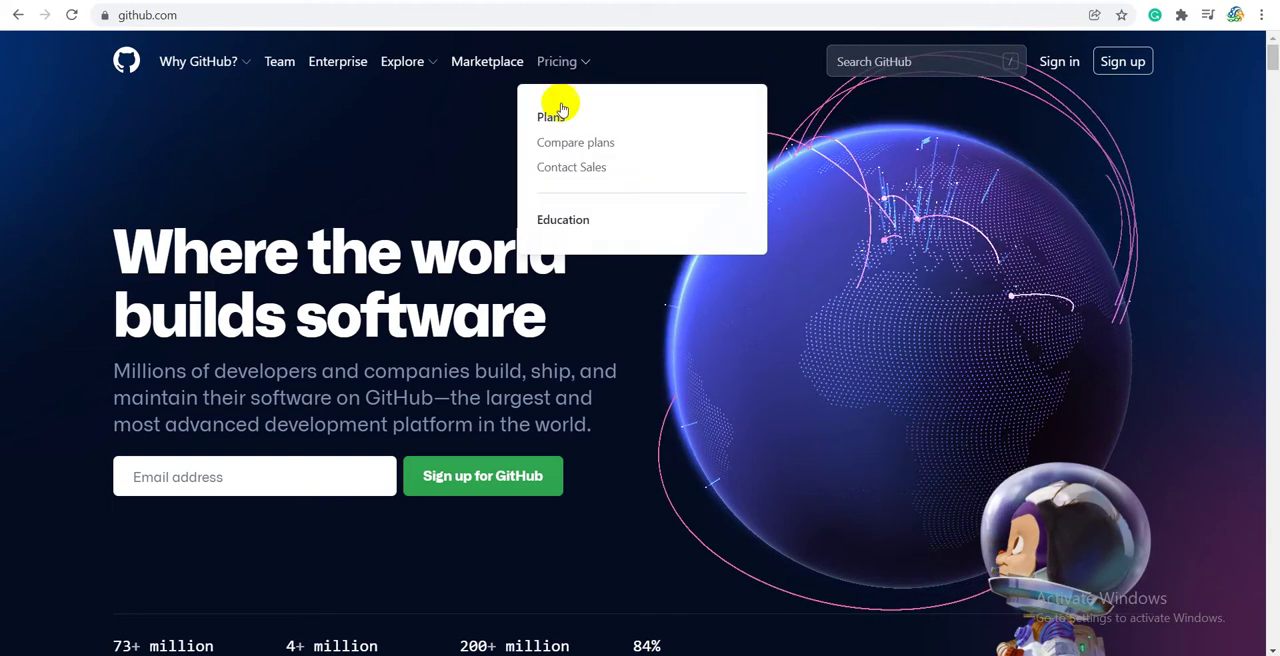
Open the Plans page from GitHub's Pricing menu to compare Free, Team and Enterprise.
{"action": "left_click", "coordinate": [552, 115]}
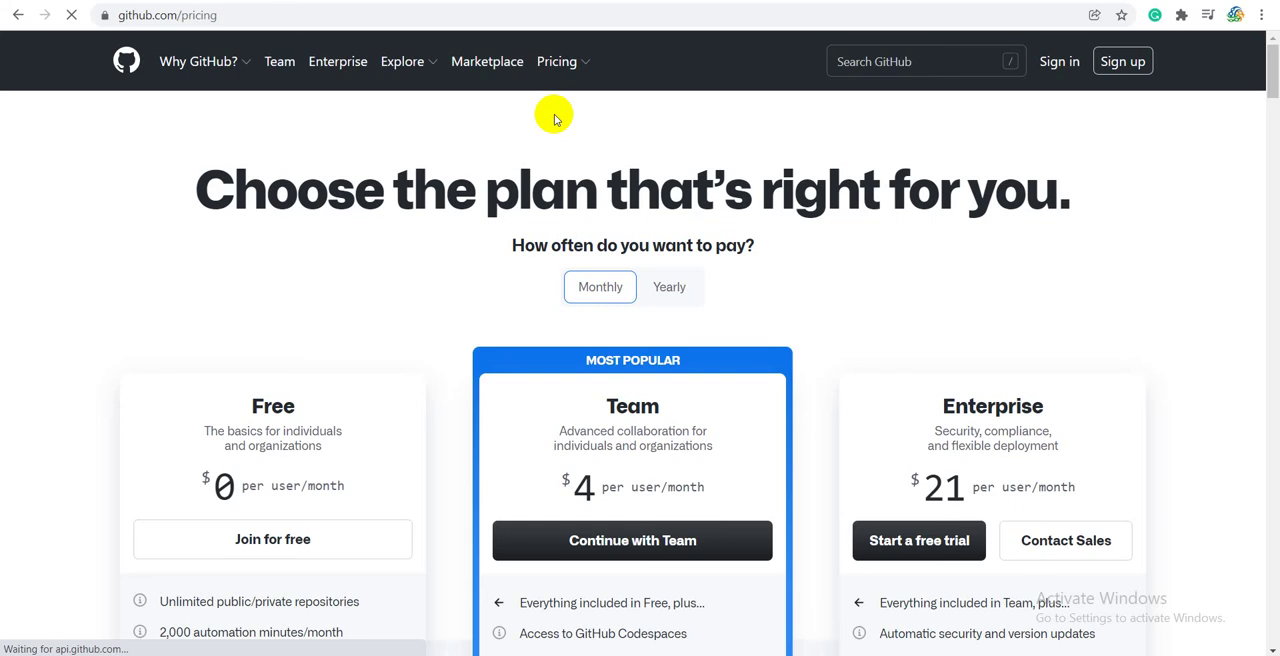
{"action": "scroll", "coordinate": [633, 360], "scroll_direction": "down", "scroll_amount": 3}
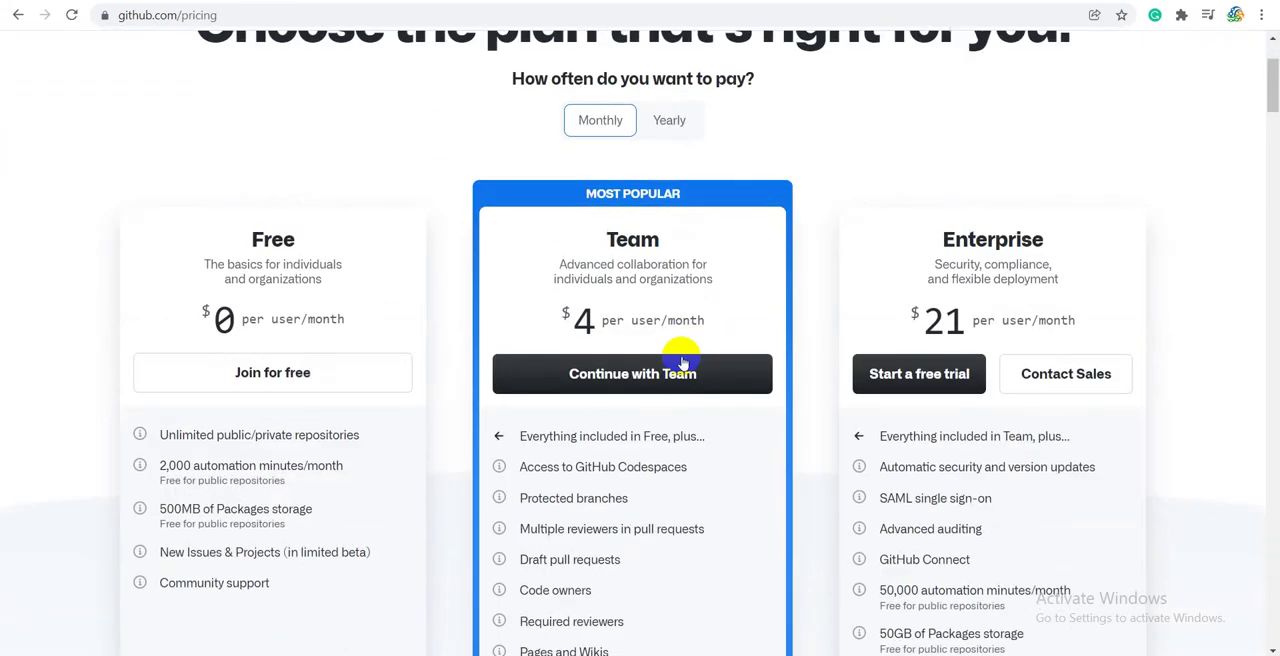
{"action": "scroll", "coordinate": [681, 361], "scroll_direction": "down", "scroll_amount": 3}
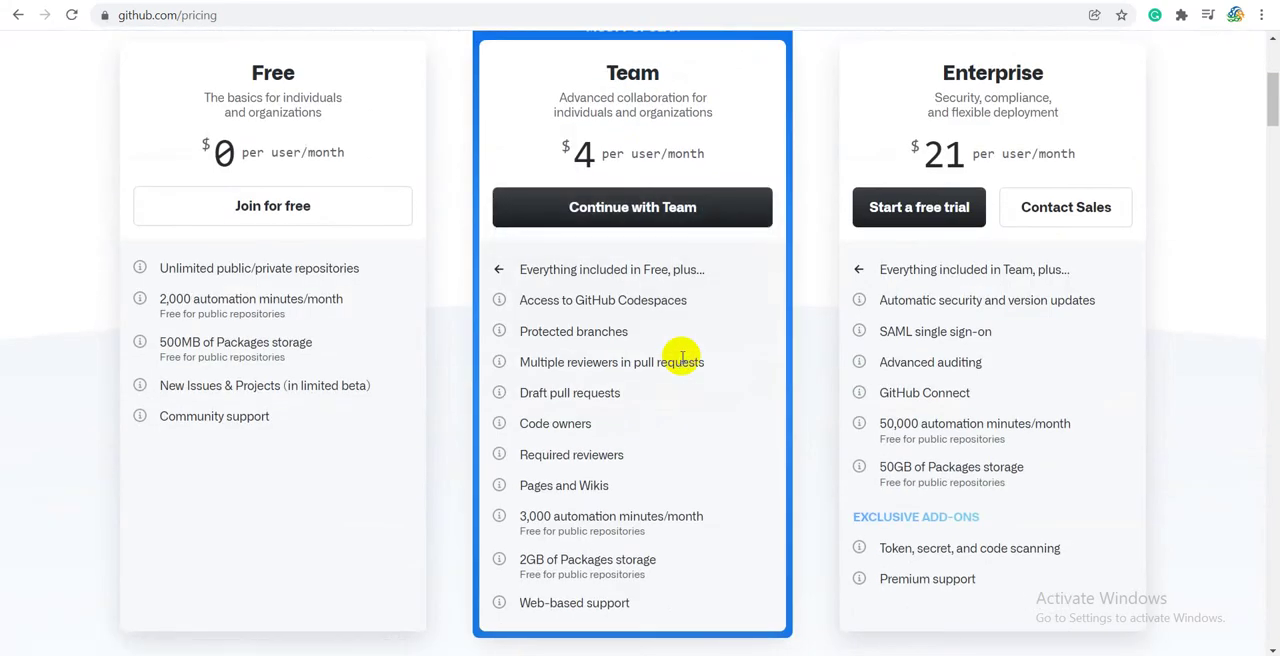